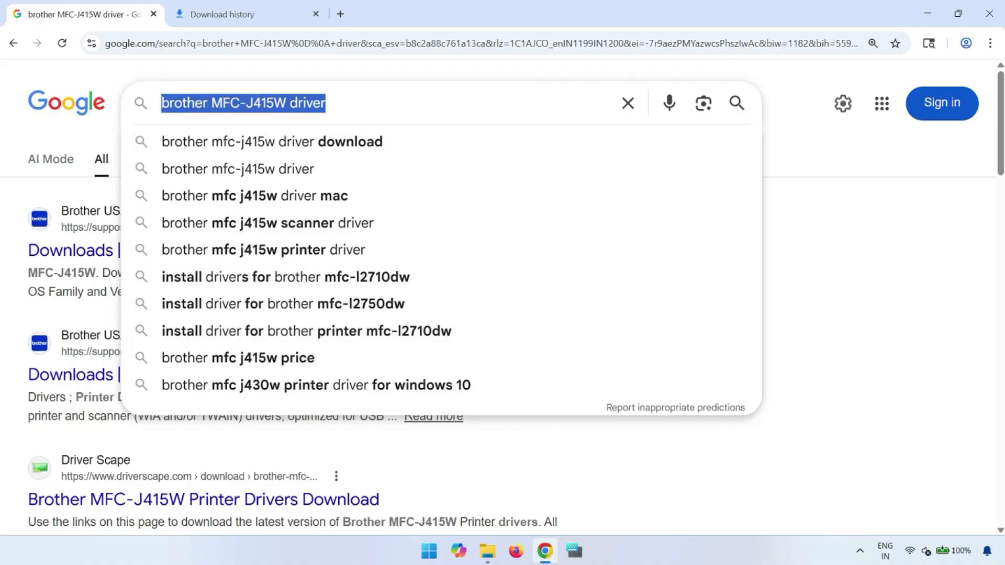
Step: Open Brother's India downloads page for the MFC-J415W and list the downloads for Windows 11
left_click(895, 282)
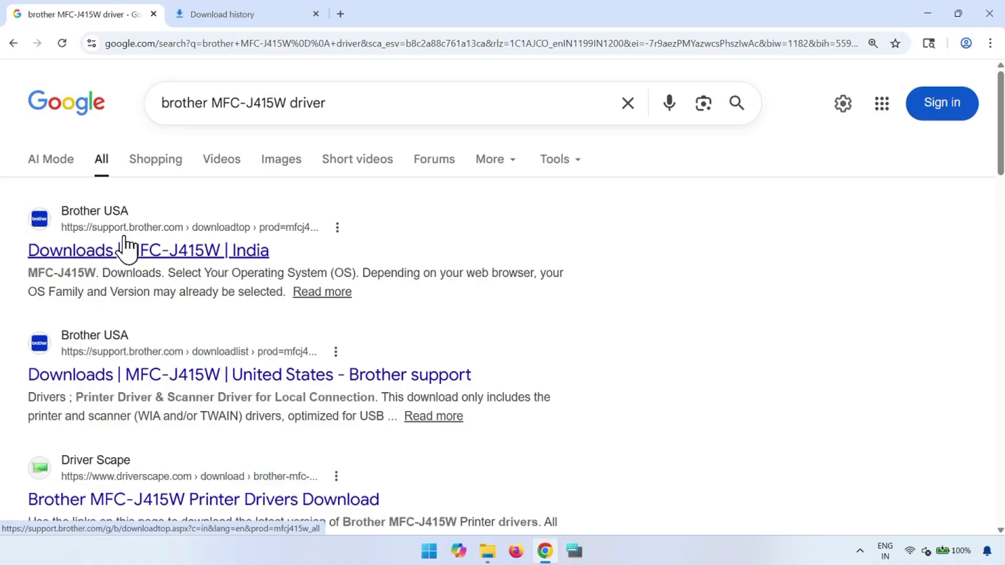
left_click(194, 251)
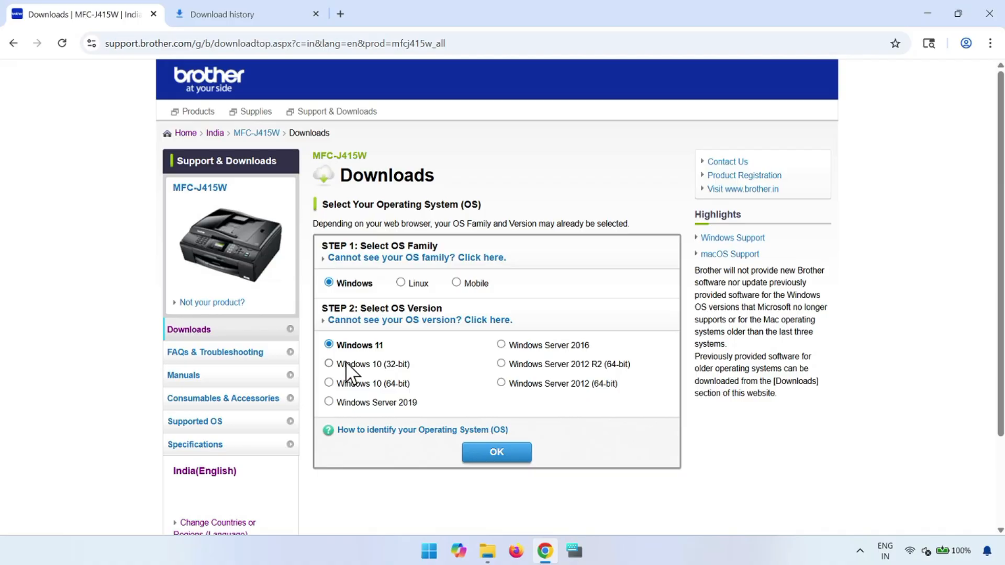
left_click(496, 454)
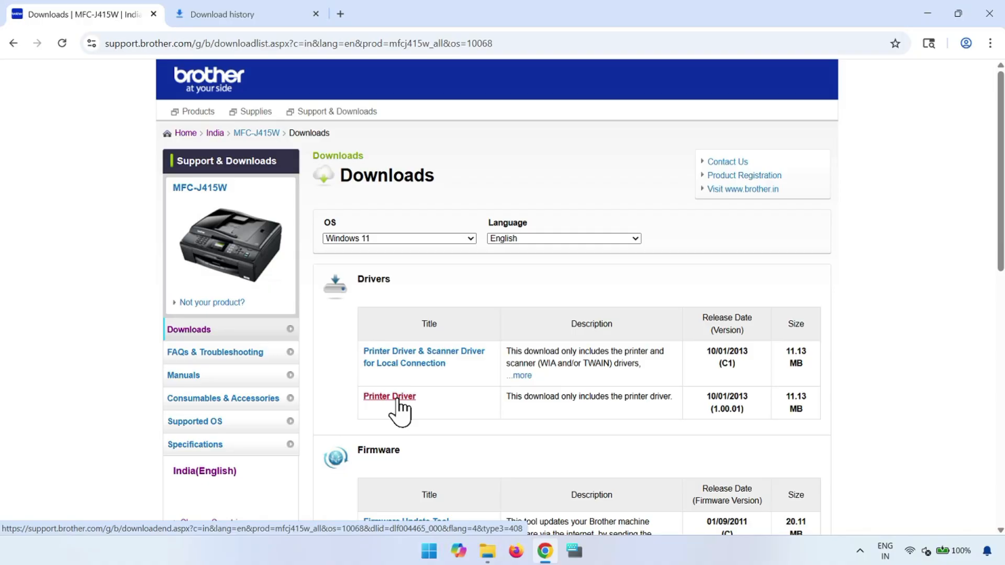
Step: Agree to the EULA for the Printer Driver entry and download it
left_click(397, 400)
scroll(568, 419, "down", 3)
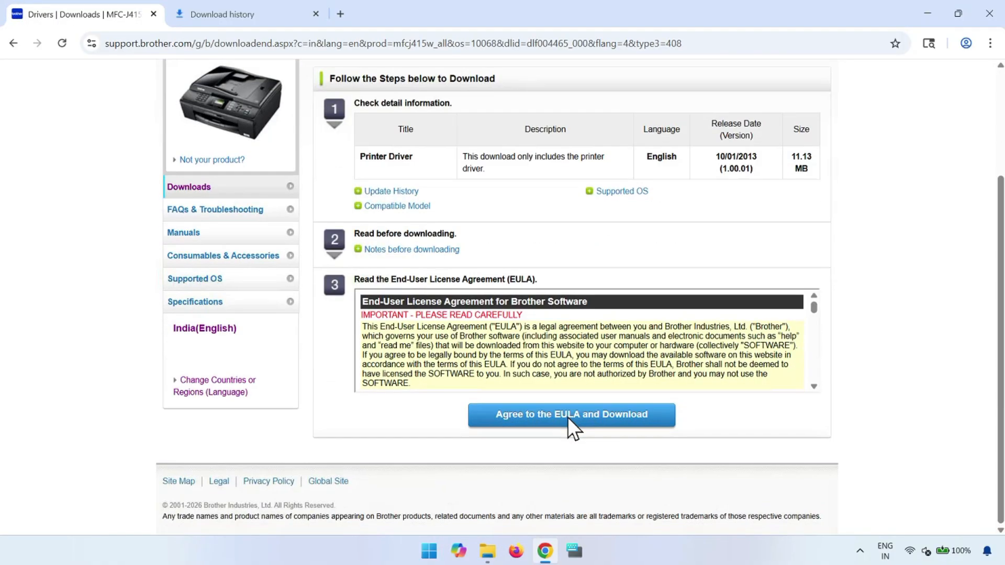
left_click(614, 420)
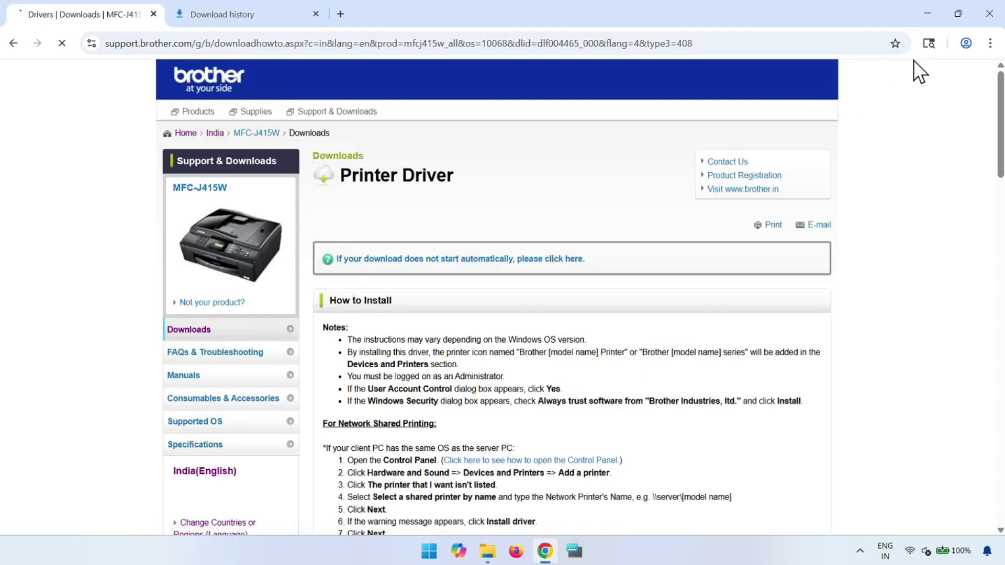
Step: Copy the downloaded Y10A_C1-gdi-64-C1-en.EXE in the Downloads folder and minimize the windows to reach the desktop
left_click(941, 52)
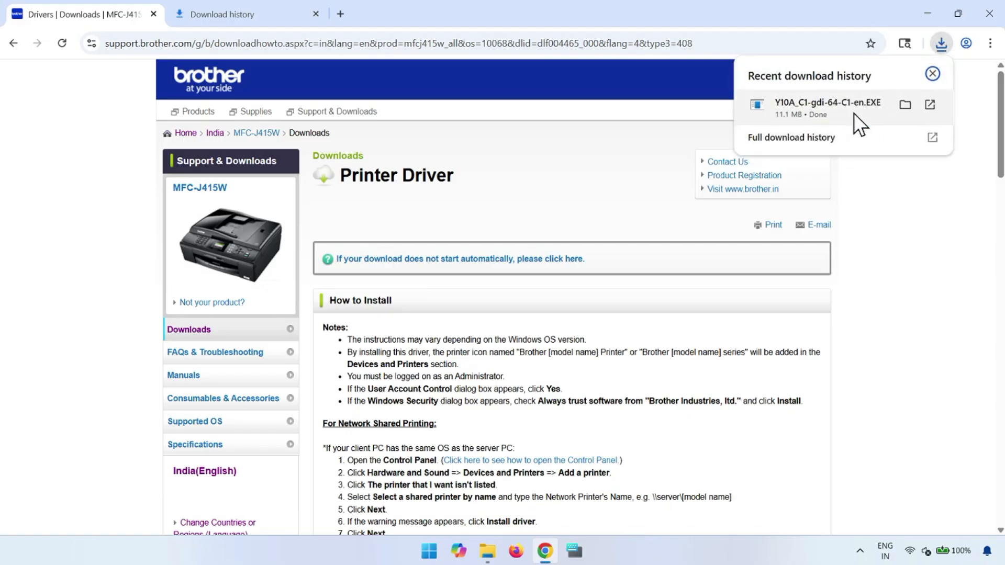
left_click(902, 105)
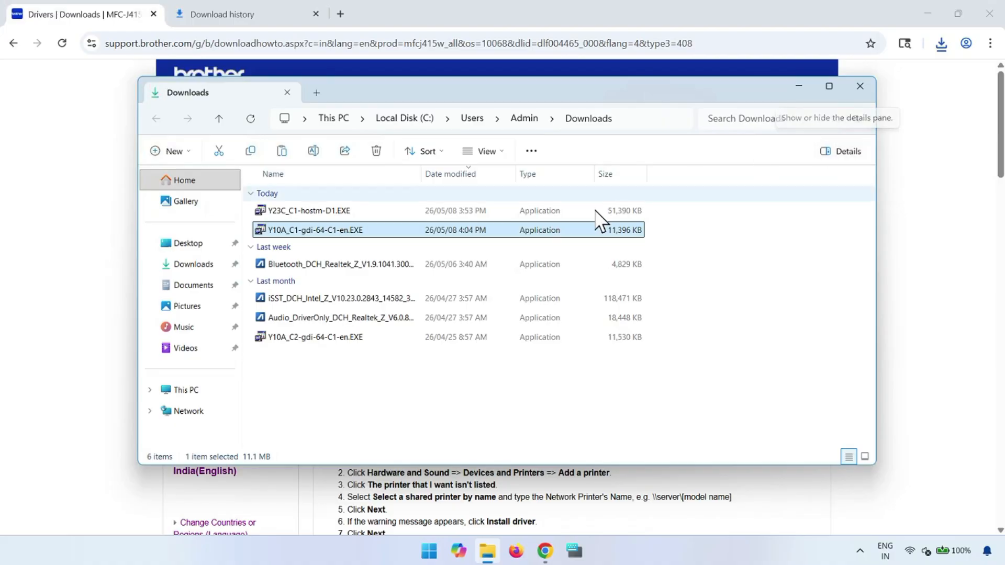
right_click(520, 231)
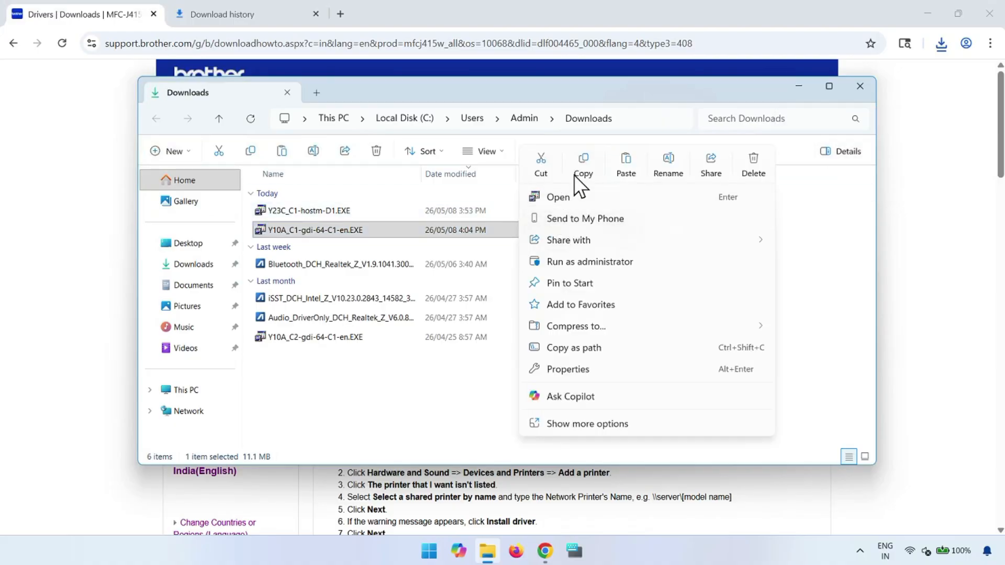
left_click(702, 142)
left_click(793, 90)
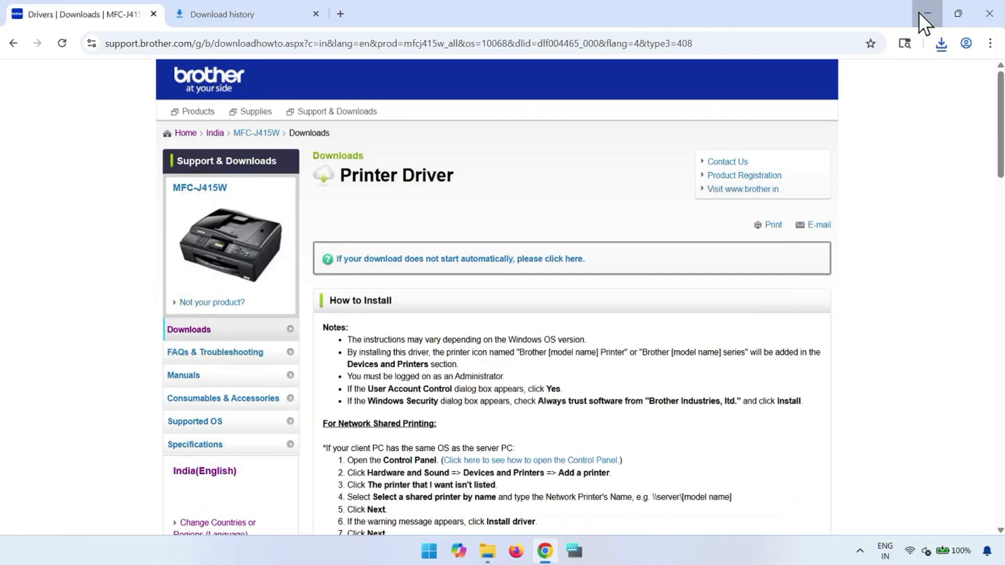
left_click(924, 13)
Step: Delete the leftover items on the desktop and paste the copied driver file there, placed apart from the other icons
left_click_drag(139, 115, 61, 10)
key("Delete")
right_click(129, 58)
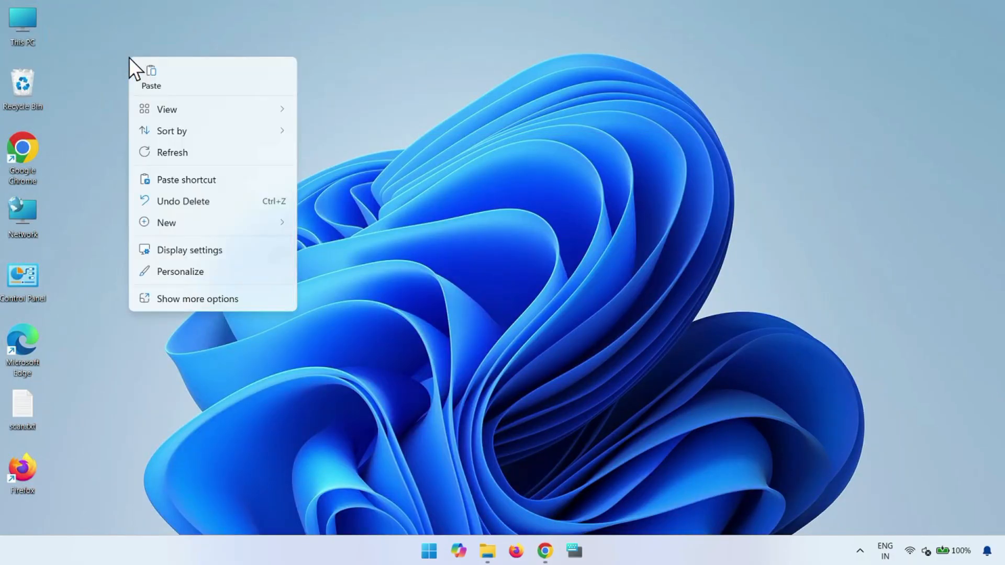
left_click(148, 78)
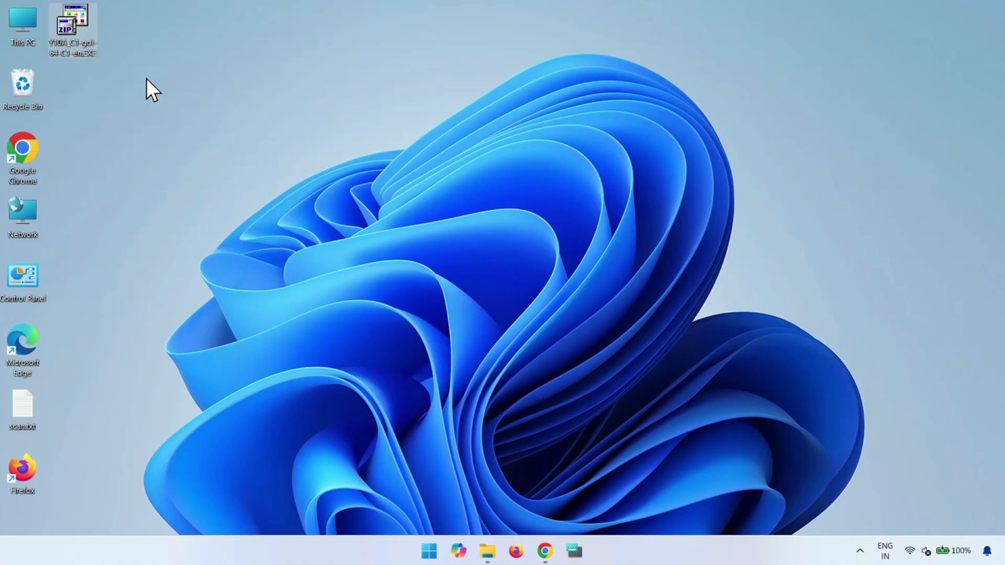
left_click_drag(70, 26, 112, 102)
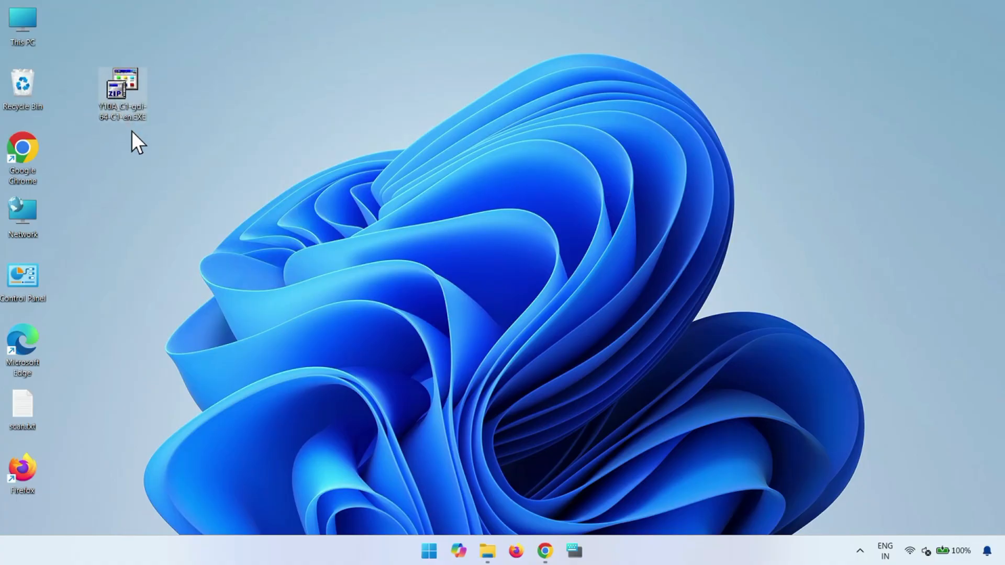
Step: Run Y10A_C1-gdi-64-C1-en.EXE from the desktop and decompress its files to the desktop
right_click(123, 101)
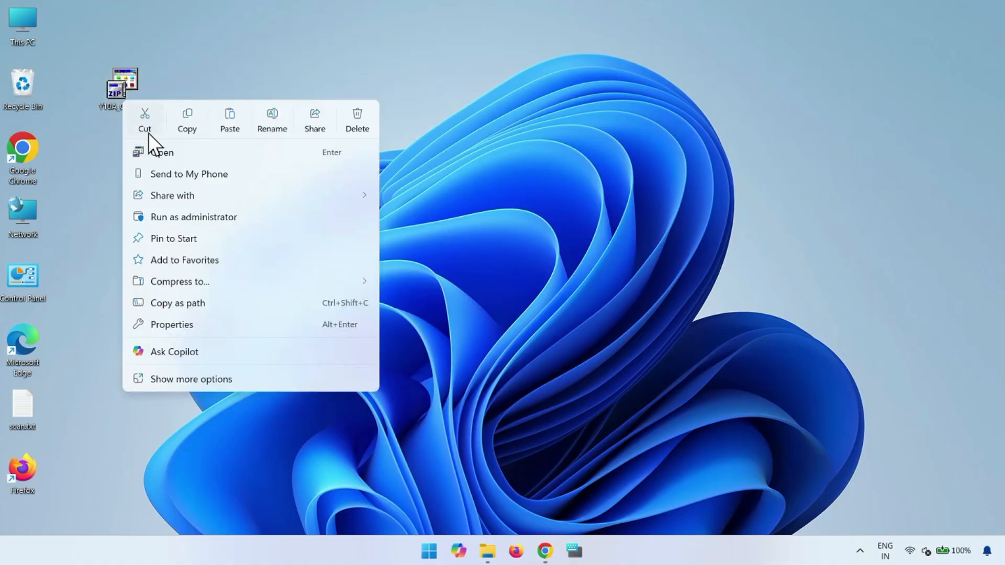
left_click(169, 157)
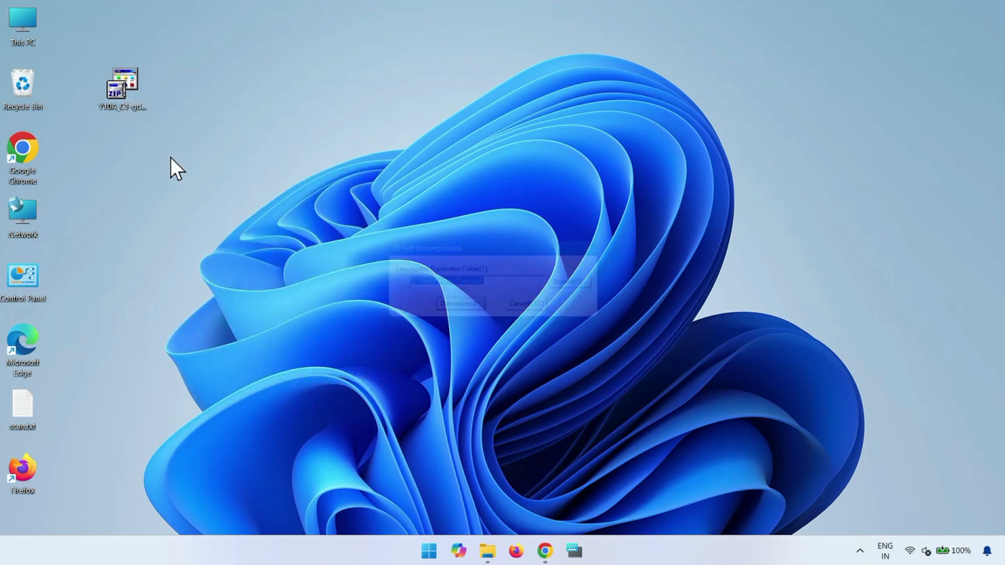
left_click(454, 313)
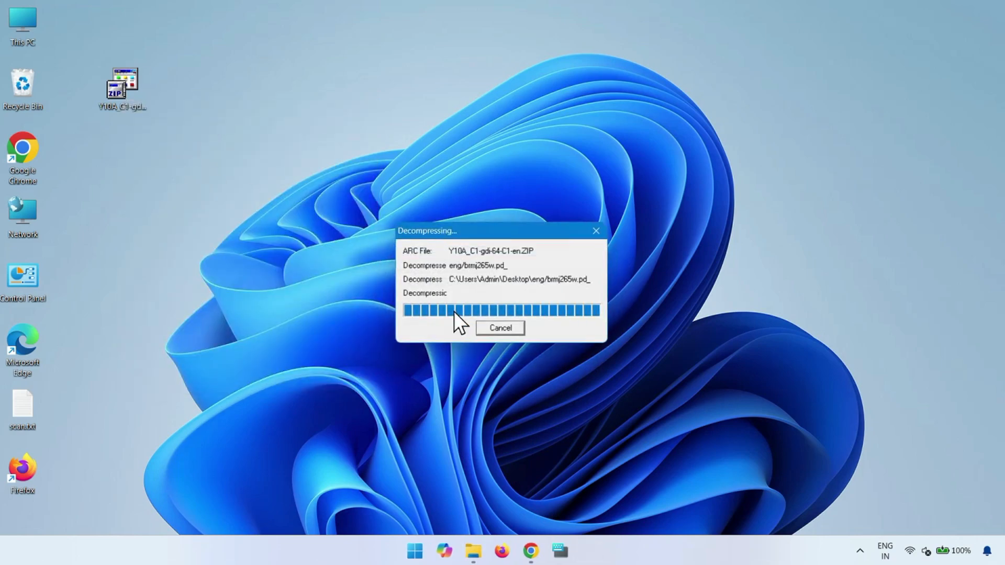
left_click(572, 317)
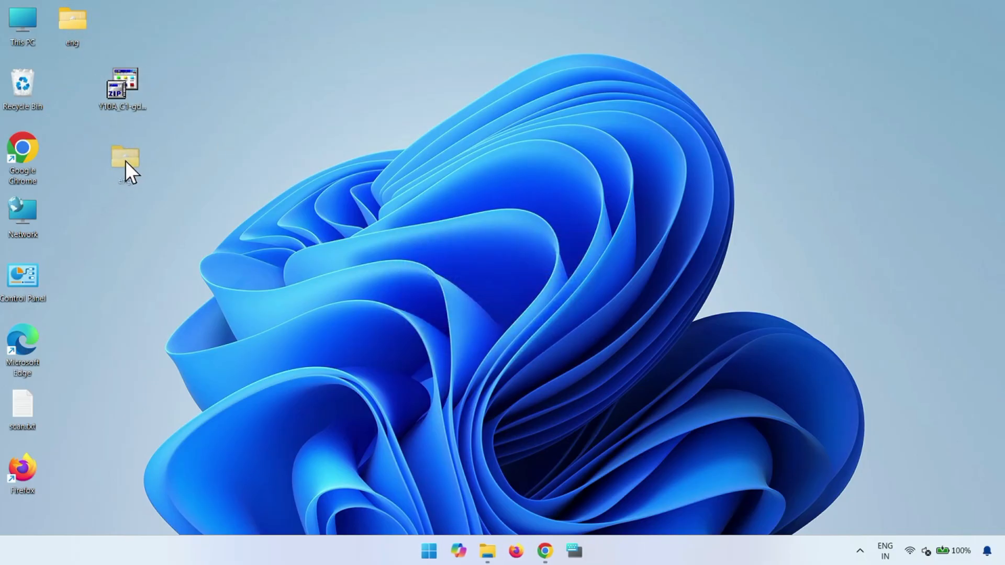
Step: Place the extracted eng folder below the driver file, look at its contents and close it
left_click_drag(125, 161, 126, 160)
double_click(125, 155)
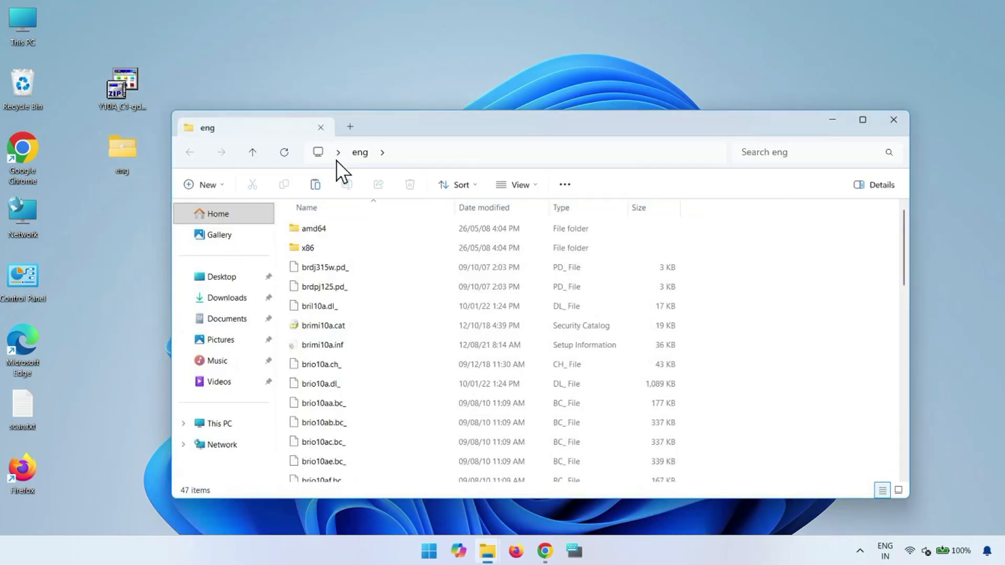
left_click(892, 124)
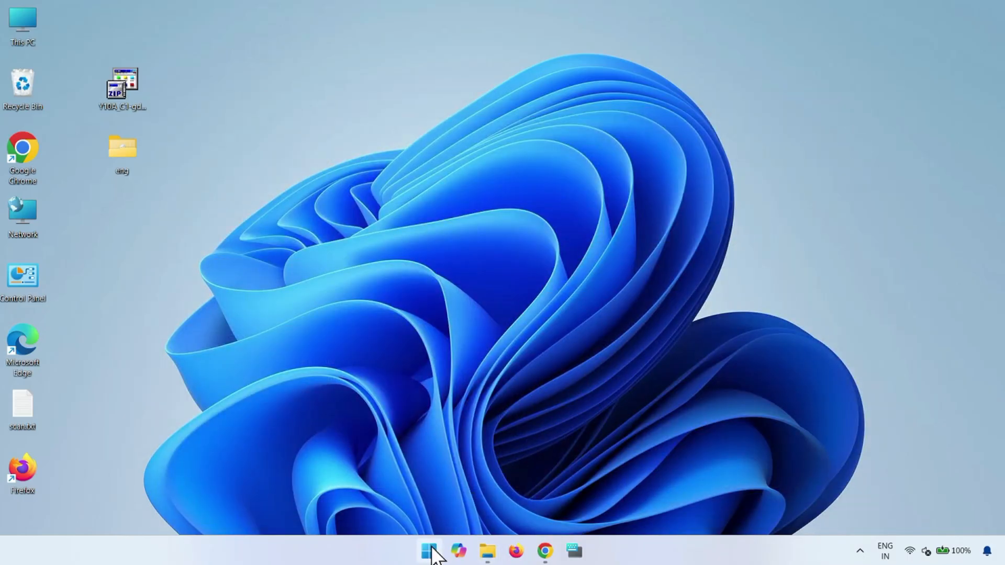
Step: Open the Printers & scanners page in Windows Settings
left_click(429, 550)
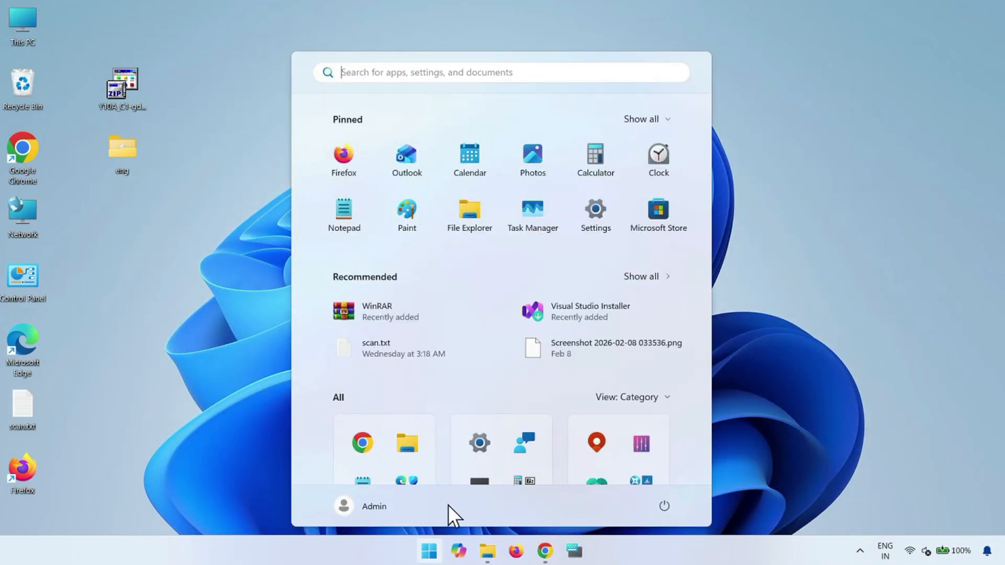
left_click(598, 212)
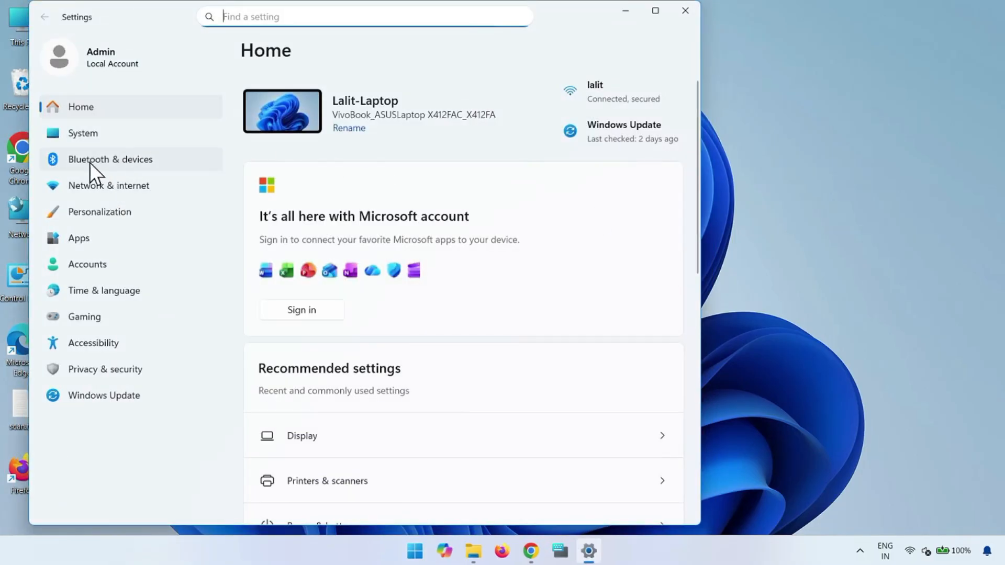
left_click(139, 161)
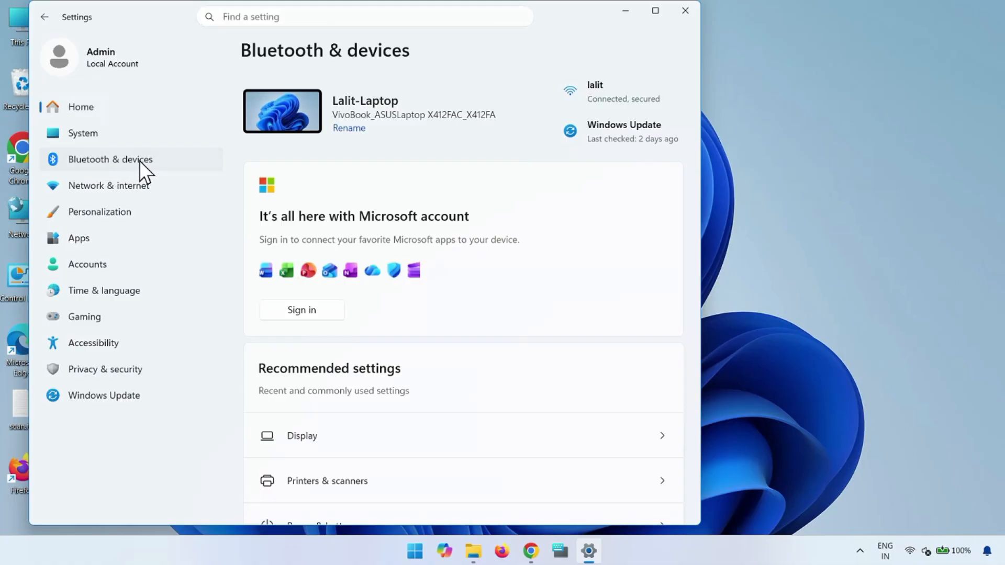
scroll(424, 369, "down", 2)
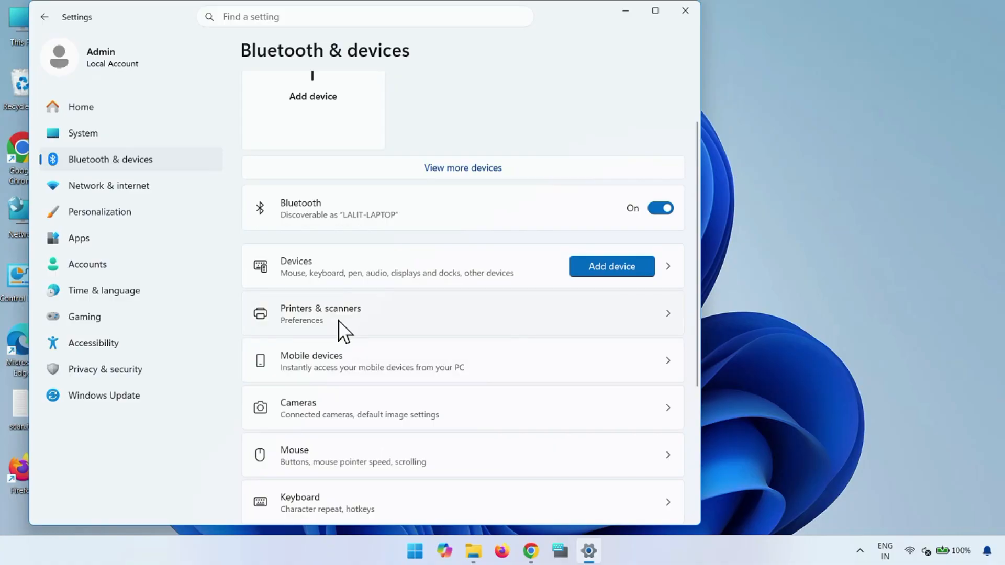
left_click(338, 320)
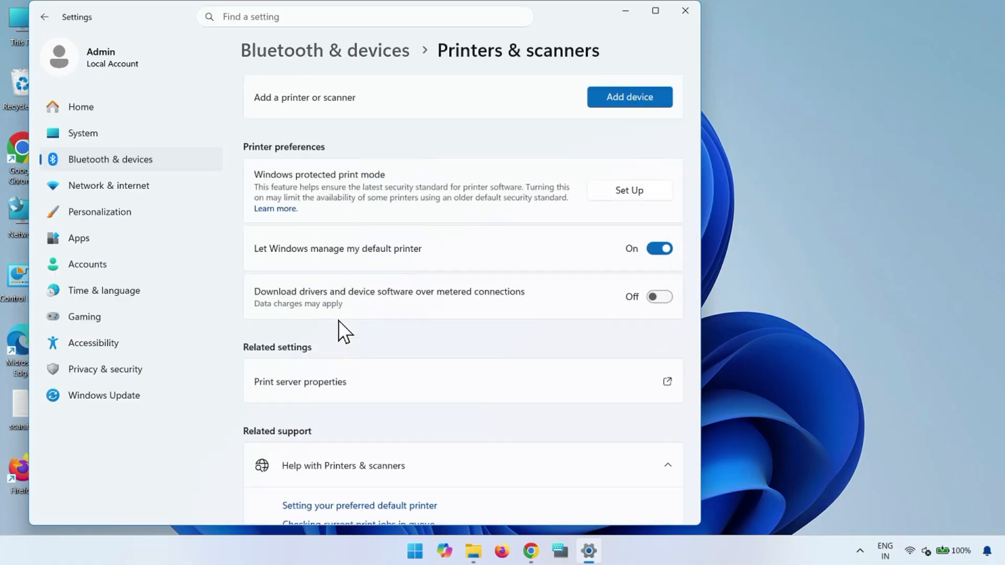
Step: Add a new device manually as a local printer with manual settings, using the existing port LPT1: (Printer Port)
left_click(626, 99)
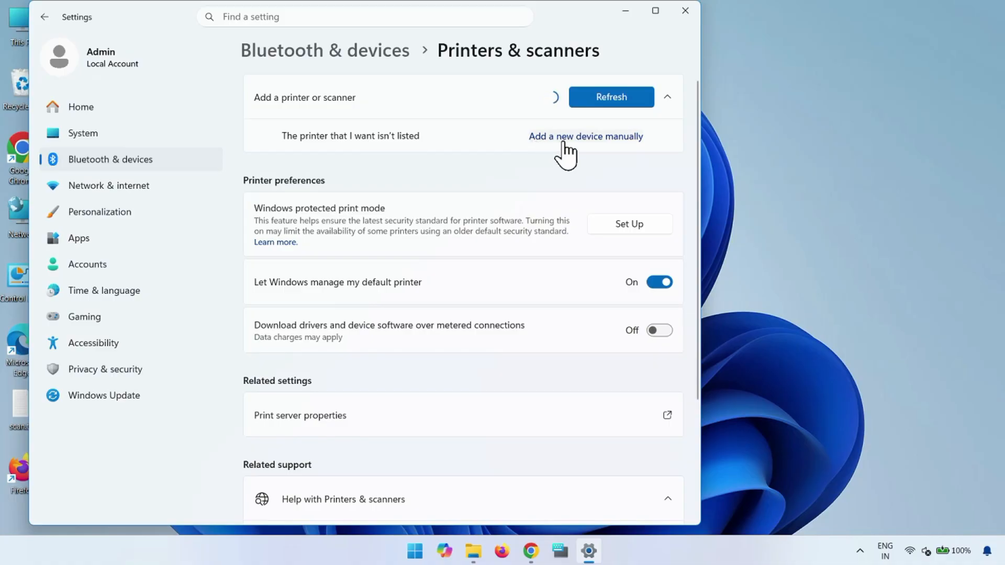
left_click(599, 138)
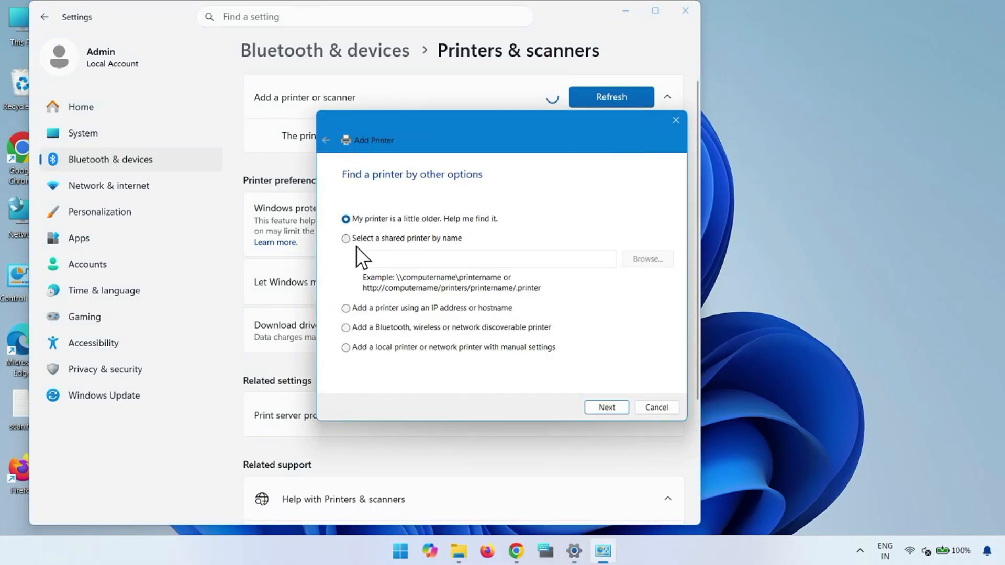
left_click(350, 240)
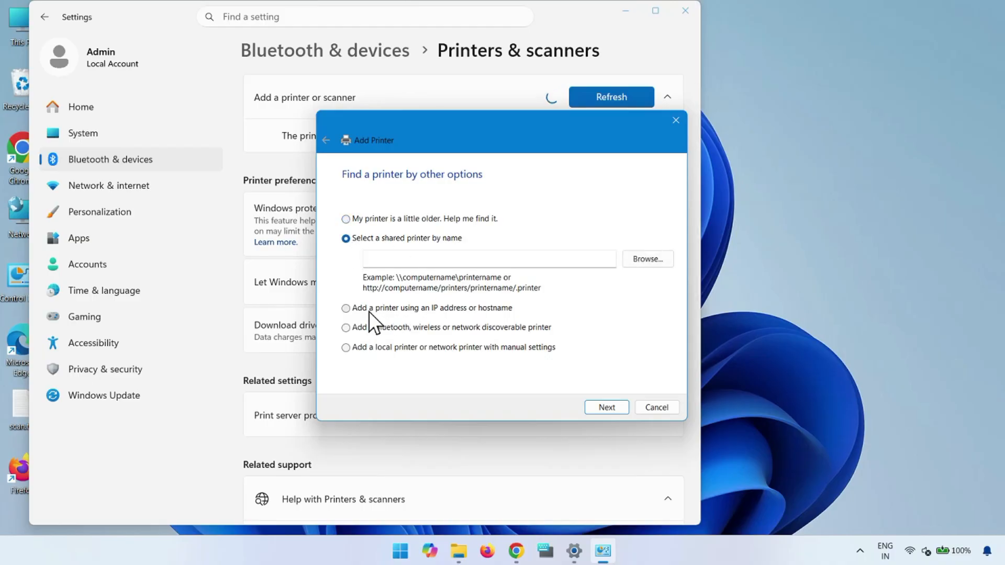
left_click(346, 308)
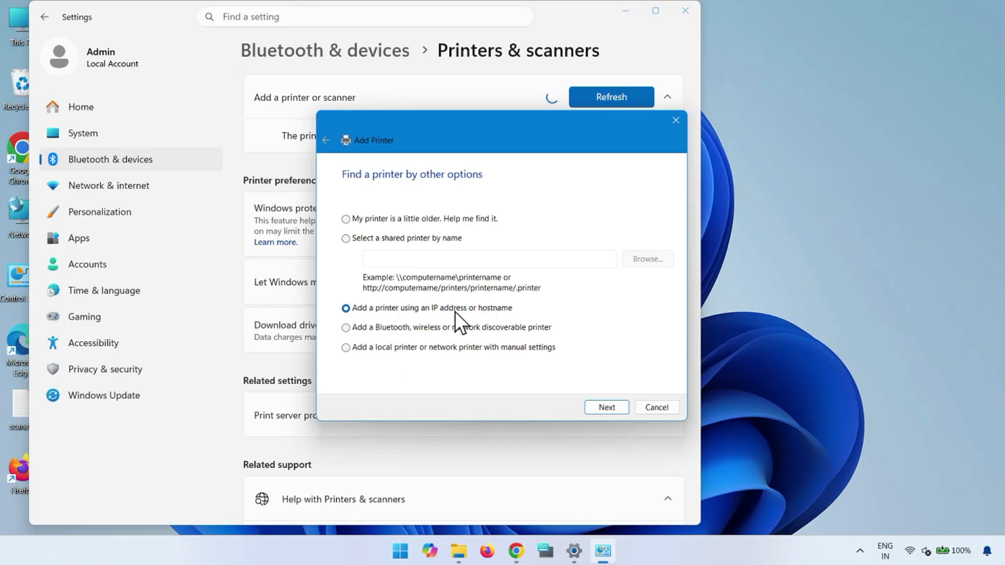
left_click(350, 350)
left_click(607, 408)
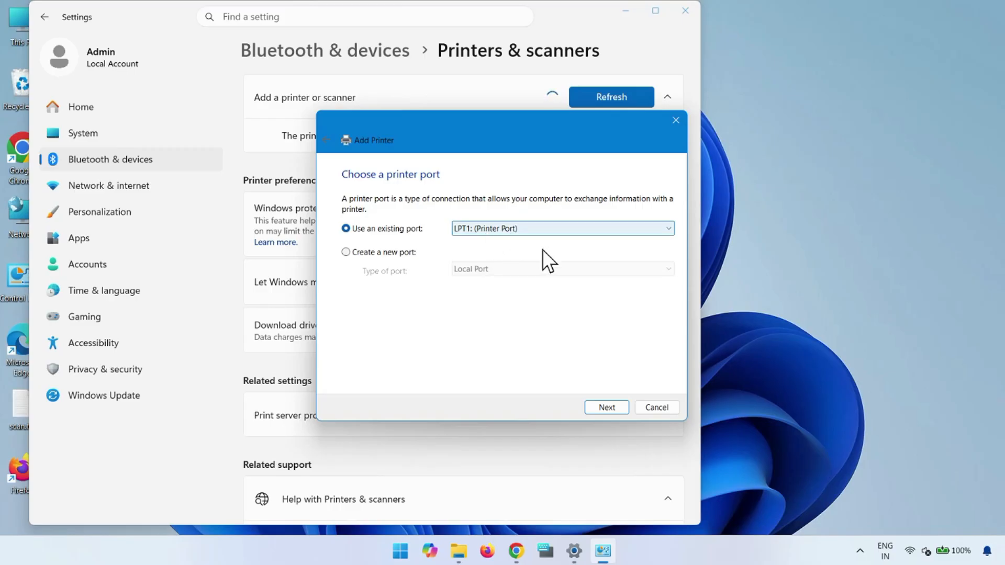
left_click(598, 405)
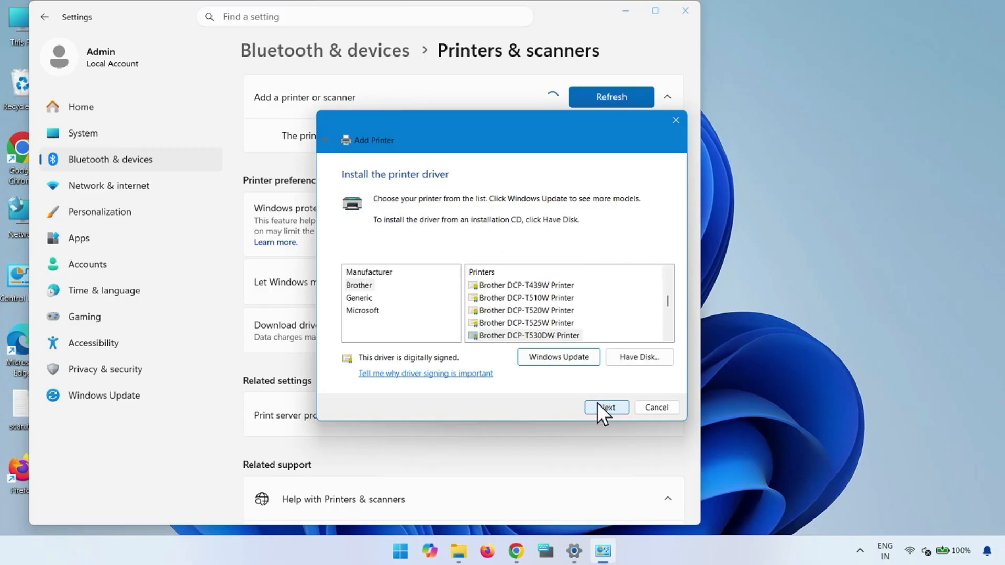
Step: Choose to install the driver from disk and select brimi10a.inf in the eng folder on the desktop as its source
left_click(630, 360)
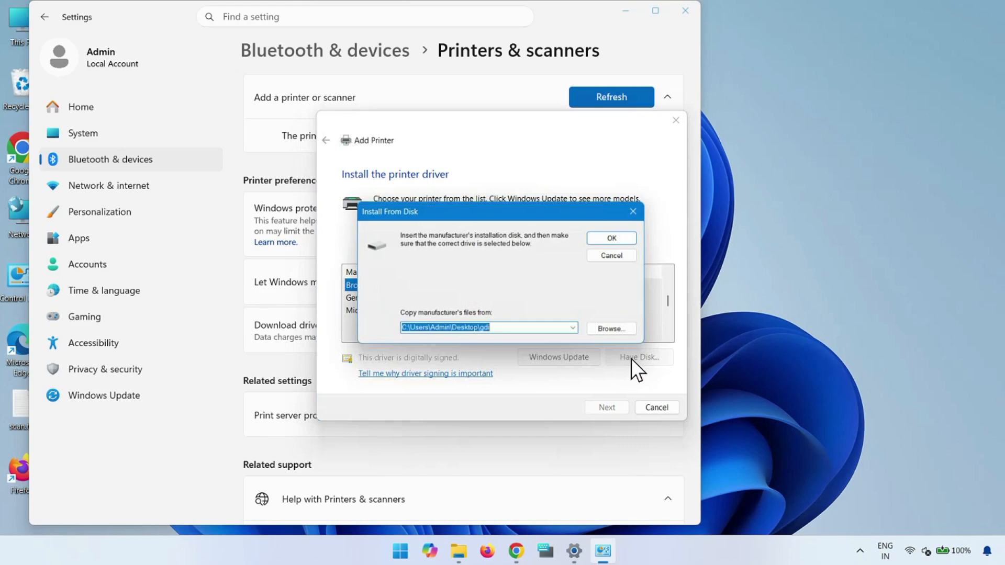
left_click(613, 334)
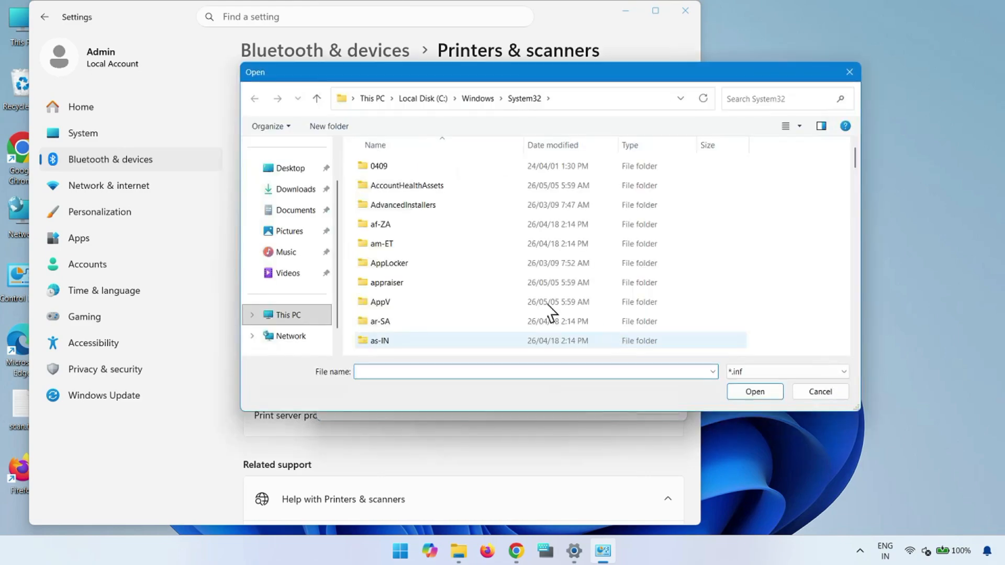
left_click(293, 171)
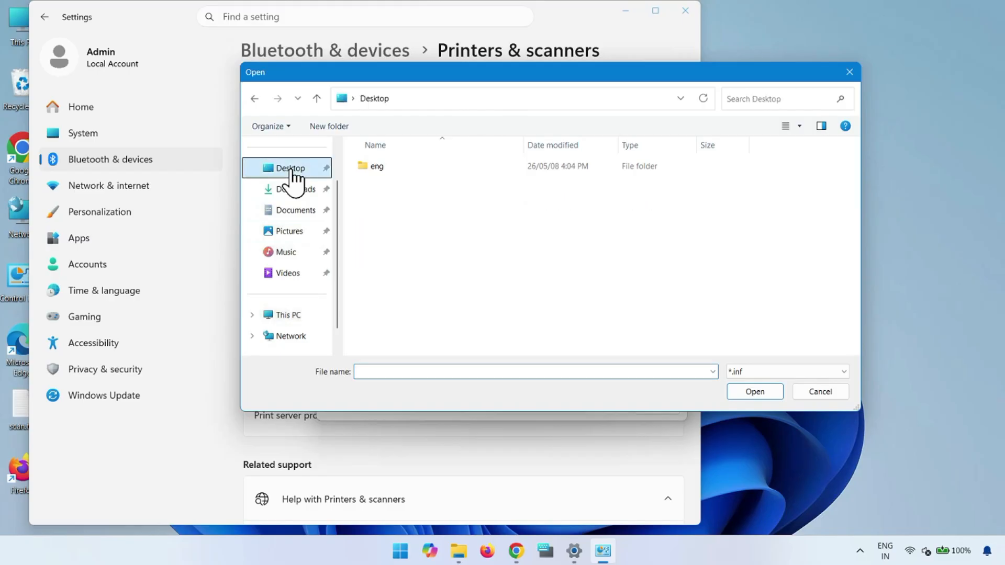
double_click(395, 168)
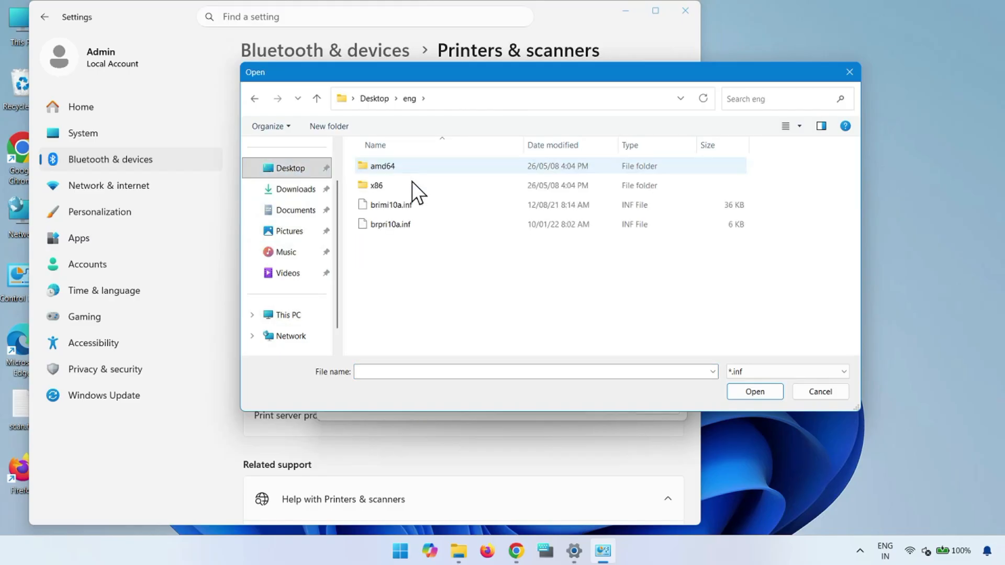
left_click(397, 208)
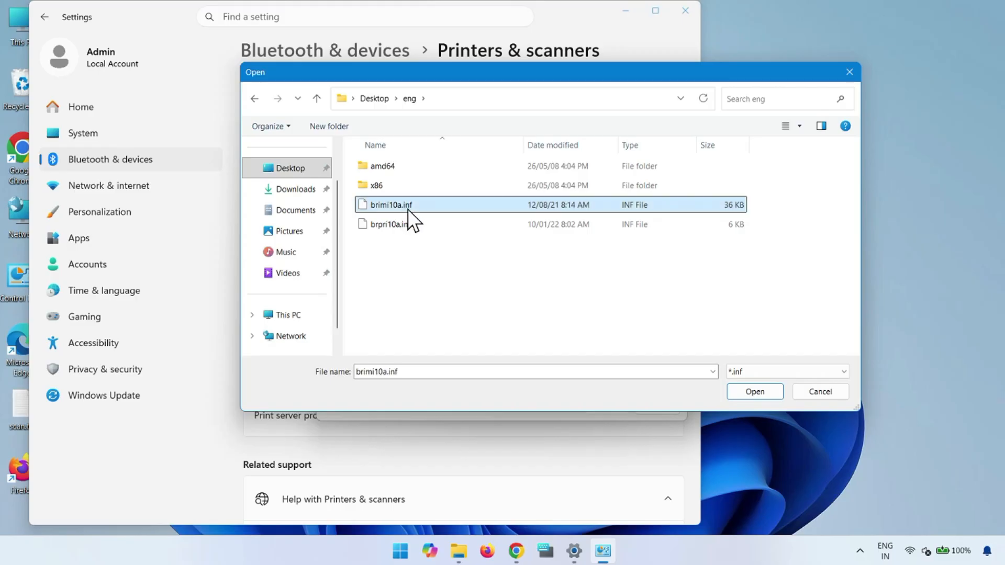
left_click(745, 389)
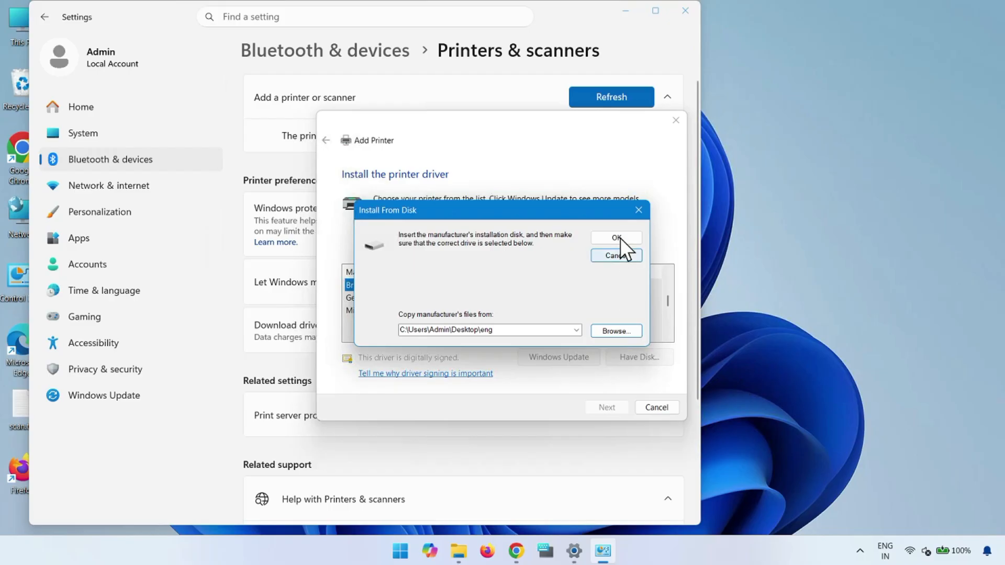
Step: Load the driver list from the eng folder and choose Brother MFC-J415W Printer as the model to install
left_click(620, 238)
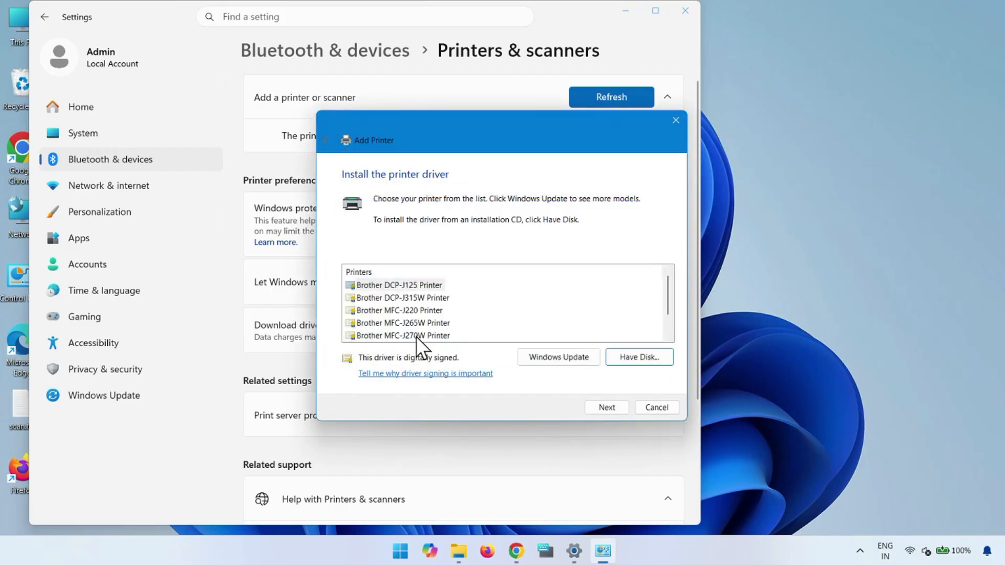
left_click(445, 314)
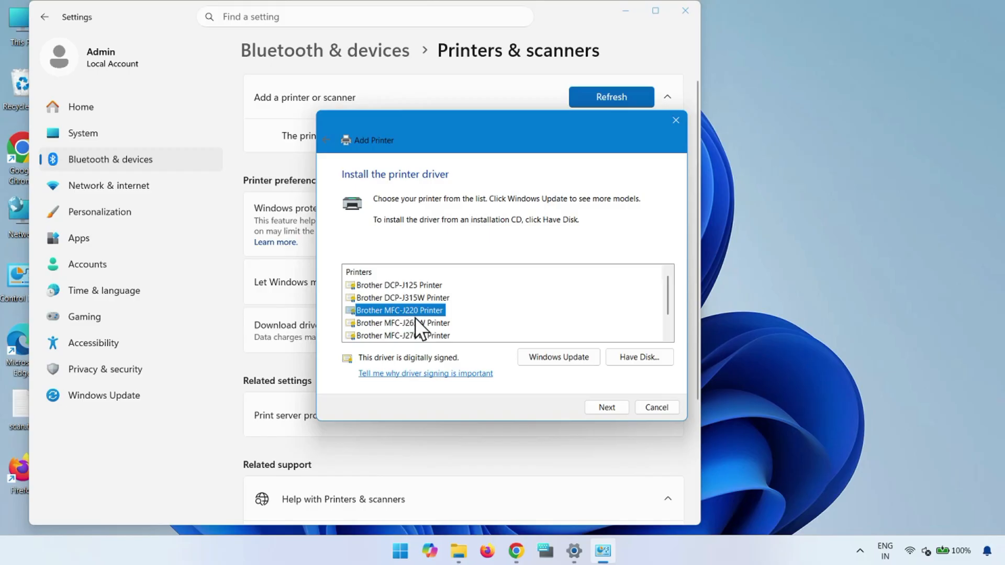
left_click(426, 327)
scroll(426, 328, "down", 1)
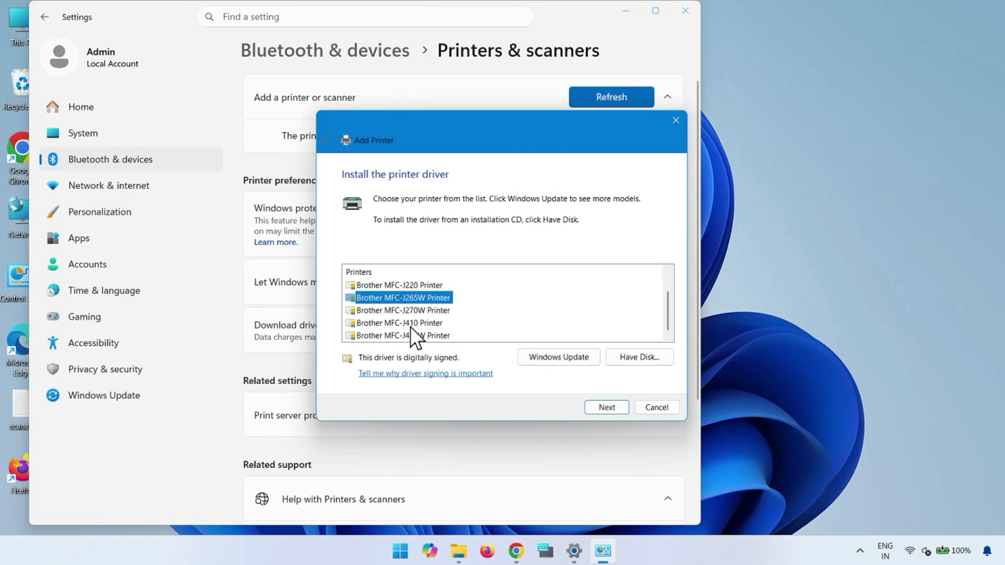
left_click(433, 336)
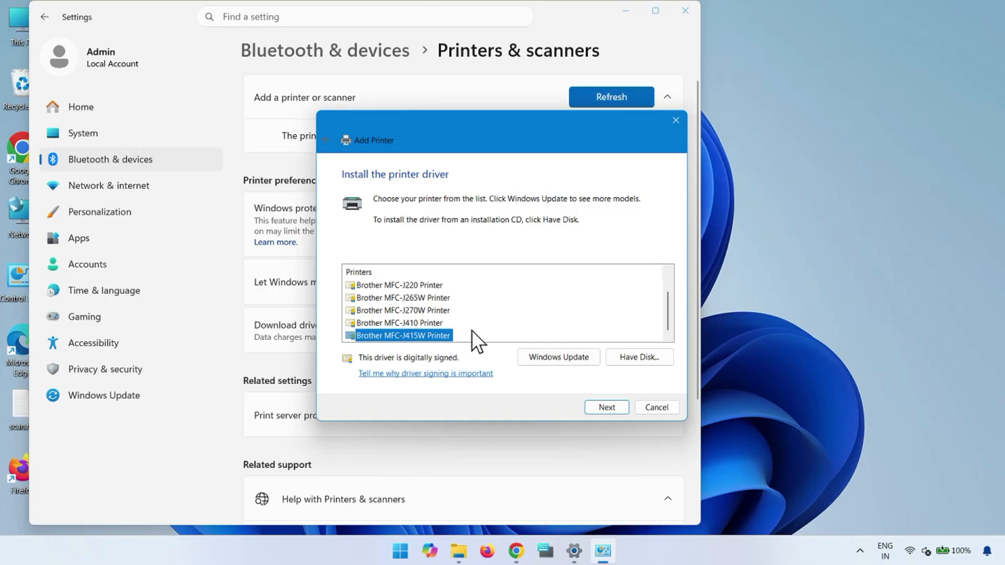
left_click(599, 407)
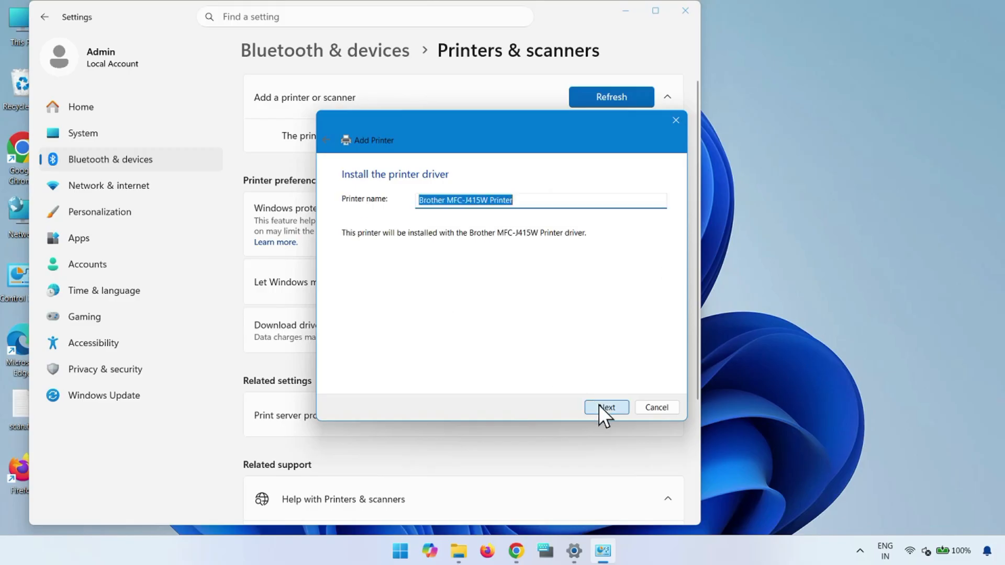
Step: Finish adding the printer with the suggested printer name and default sharing options, and open the Brother MFC-J415W Printer's settings page
left_click(600, 407)
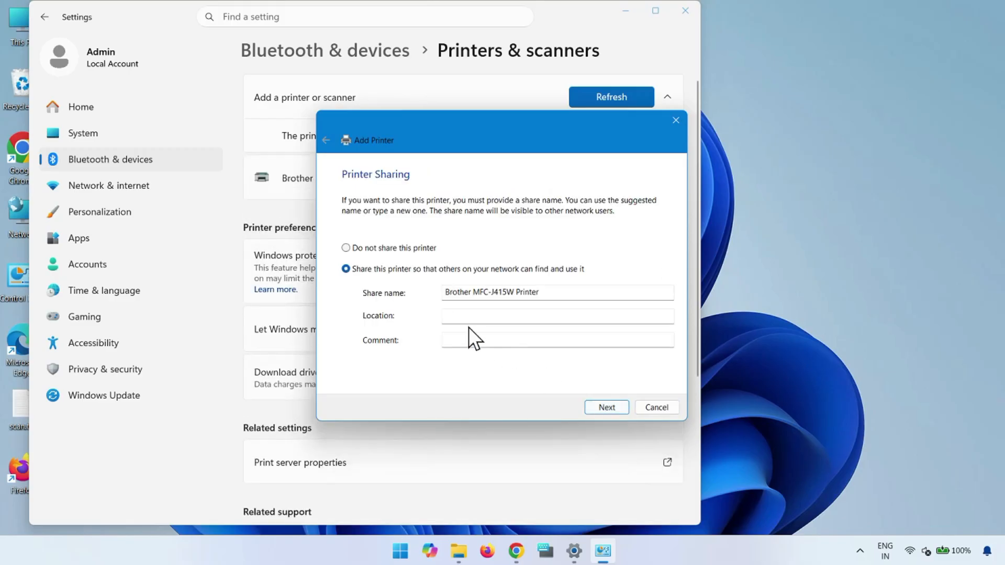
left_click(598, 408)
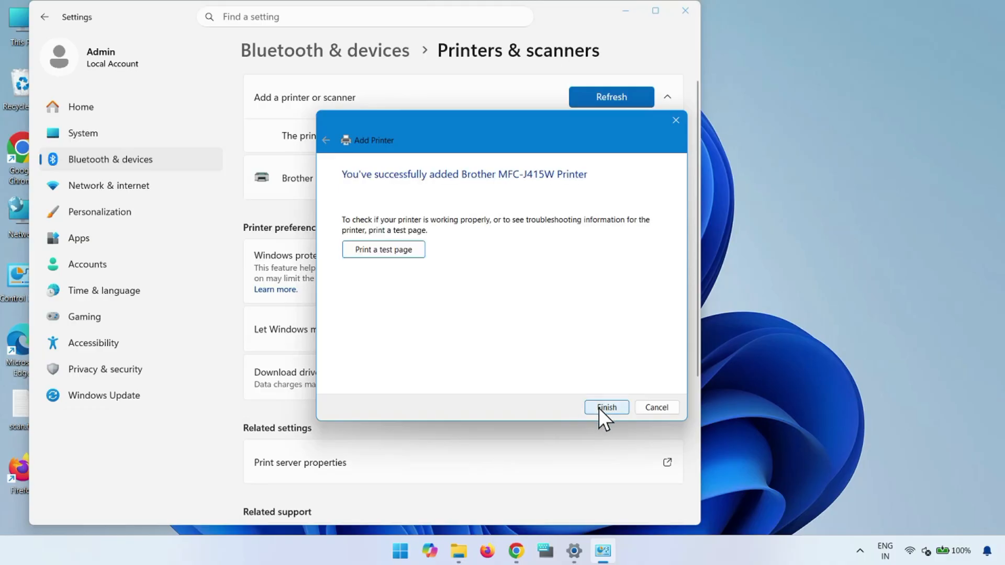
left_click(599, 407)
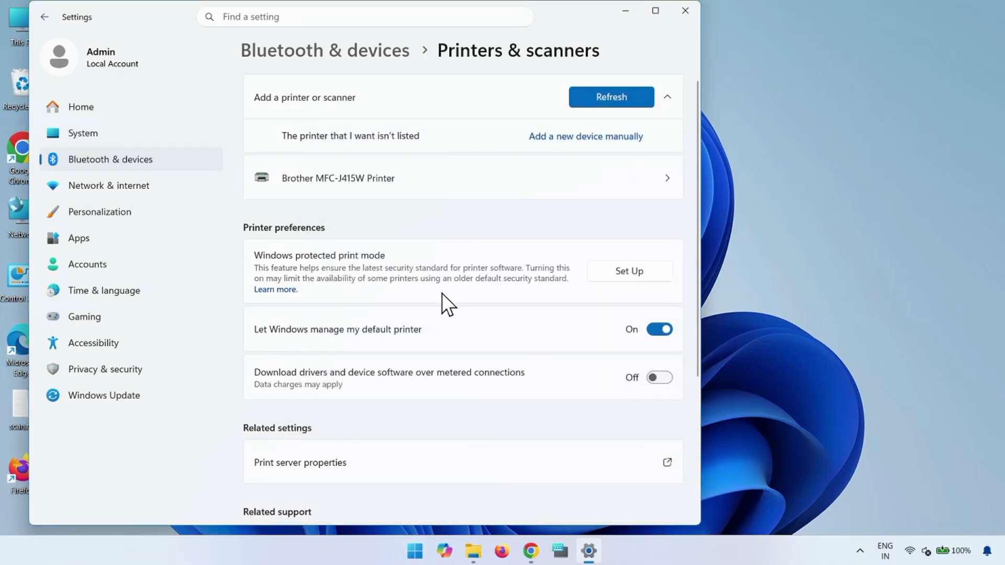
left_click(343, 185)
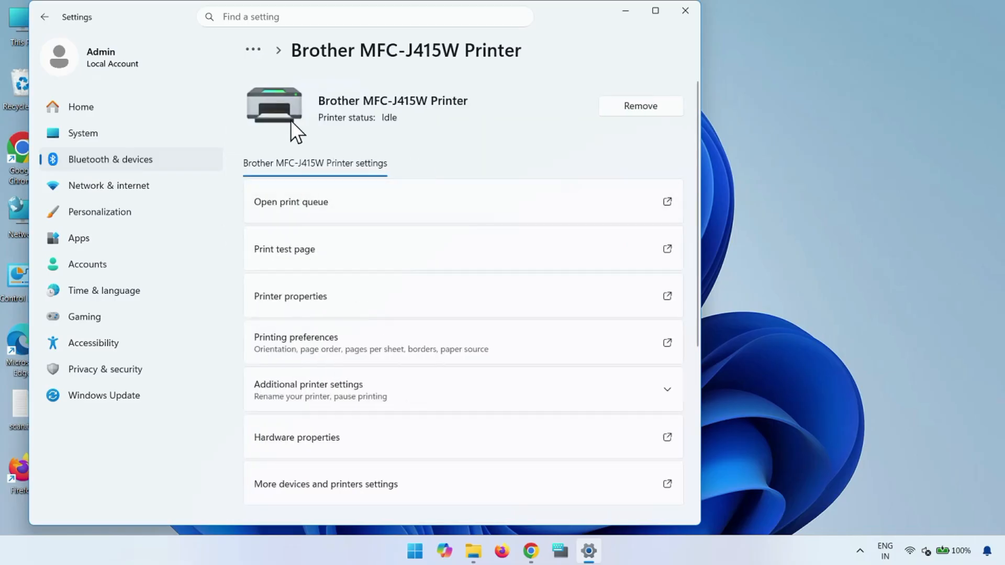